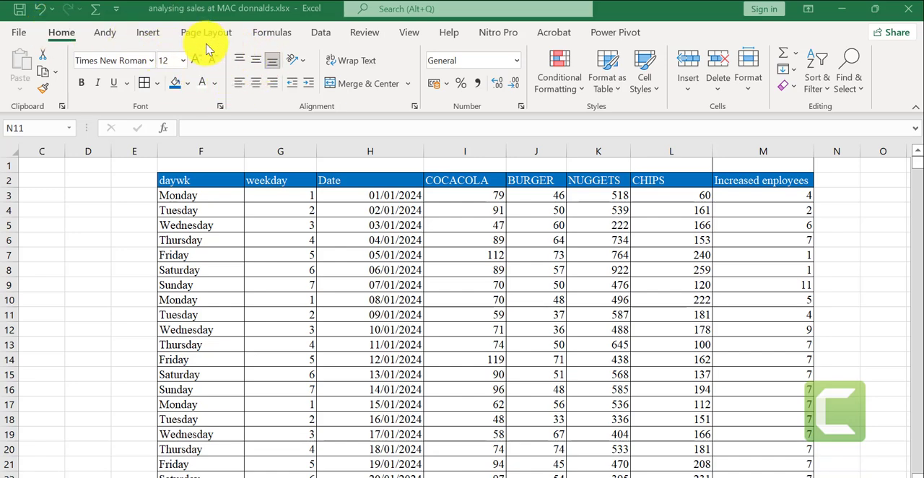
- Create a PivotTable on a new worksheet from the sales data range F2:M827
left_click(148, 37)
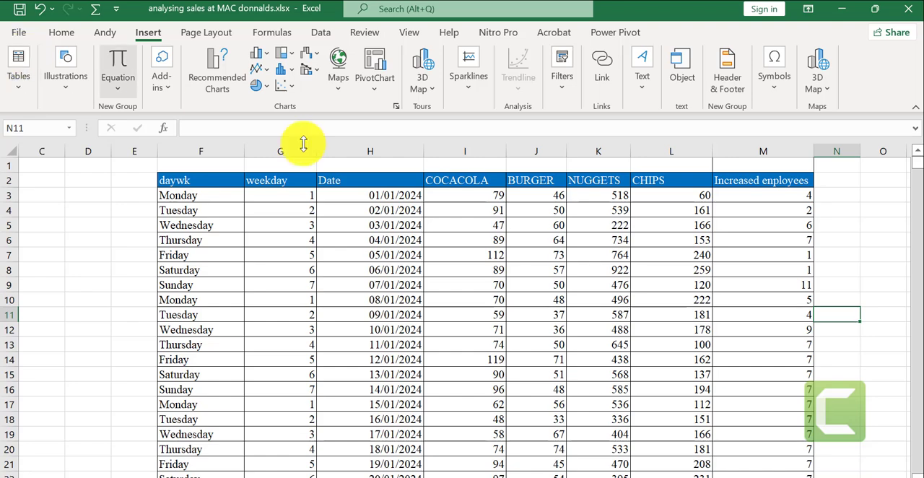
left_click(439, 257)
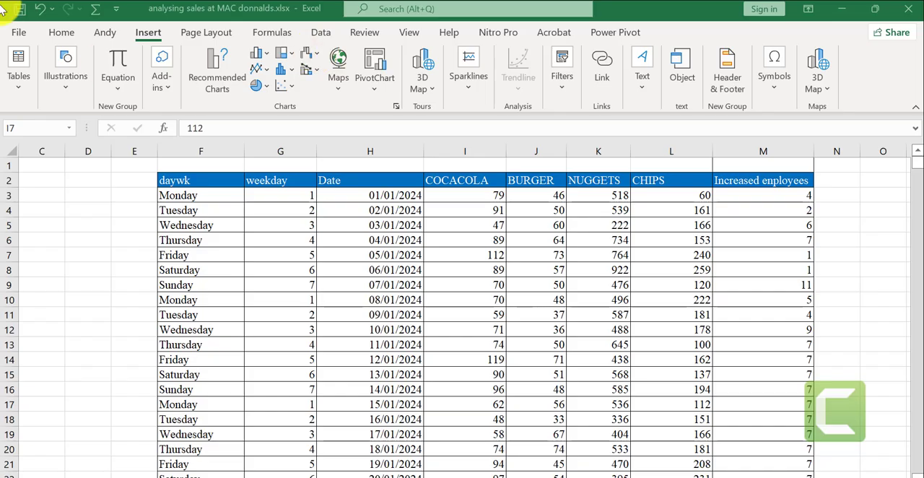
left_click(22, 59)
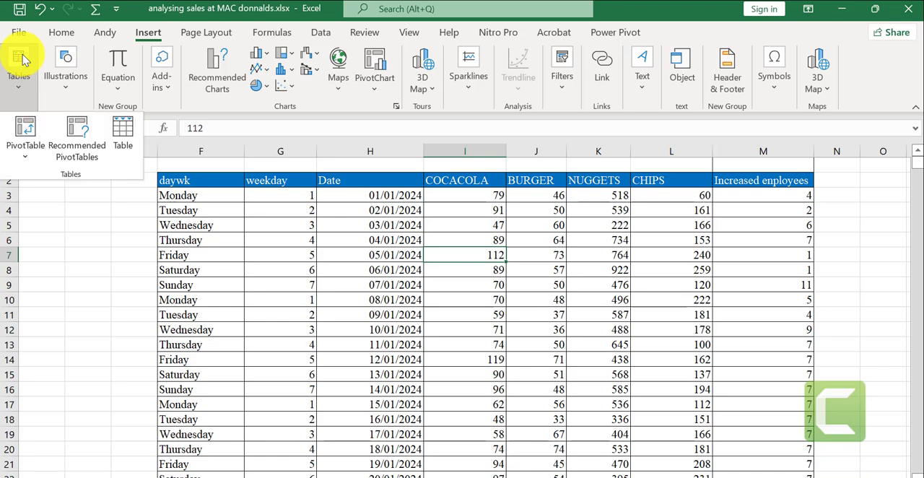
left_click(17, 135)
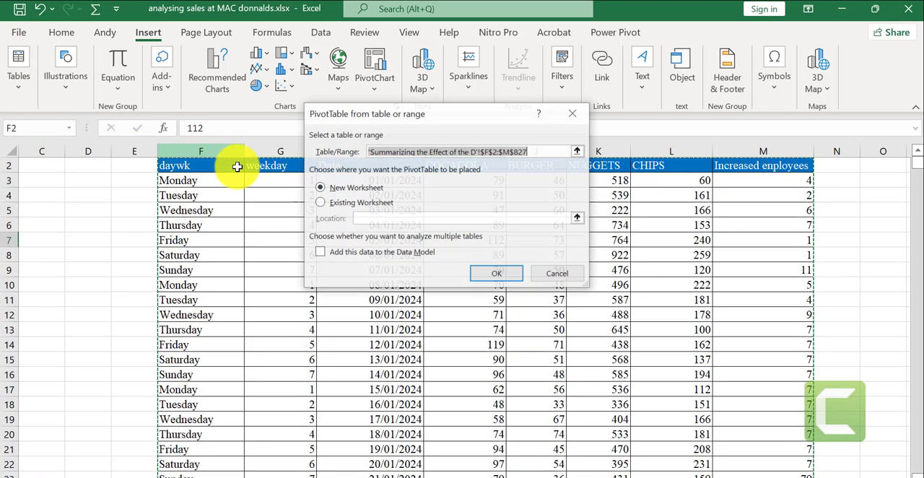
left_click(496, 277)
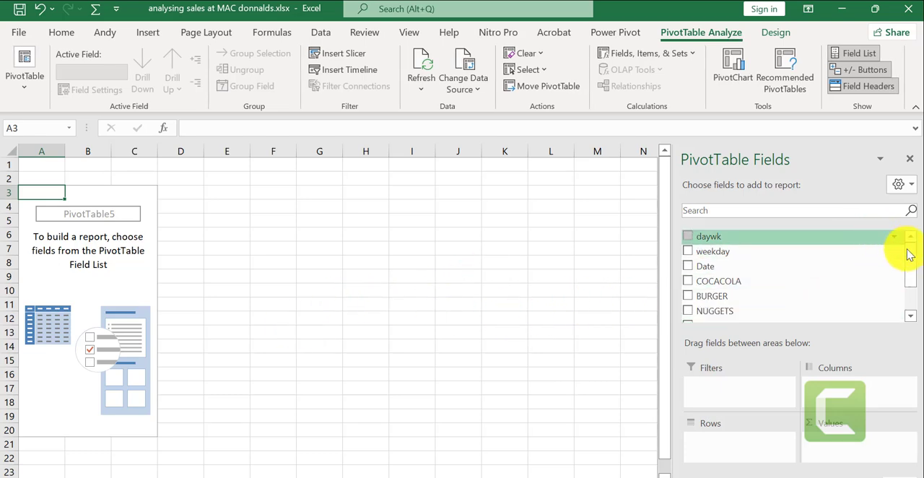
- Add Increased enployees, CHIPS, NUGGETS, BURGER and COCACOLA to the PivotTable's values as sums
left_click_drag(915, 259, 912, 278)
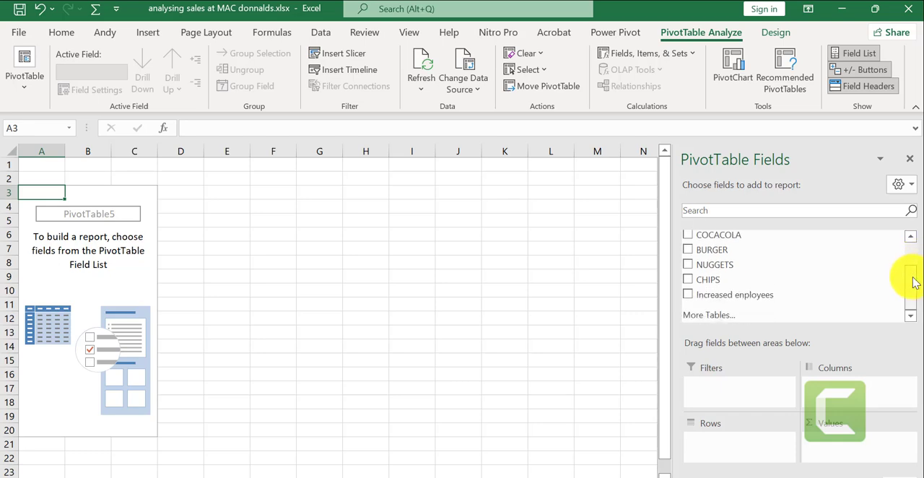
left_click(771, 300)
left_click_drag(774, 300, 843, 439)
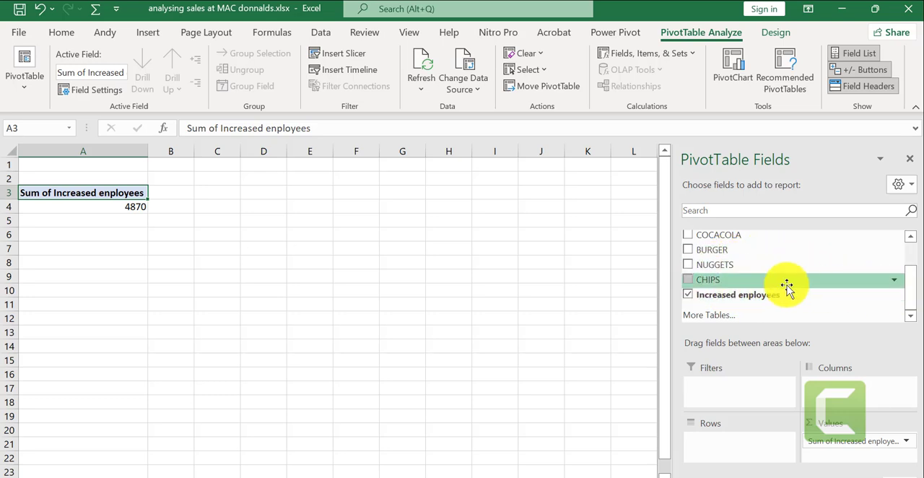
left_click_drag(710, 282, 833, 440)
left_click_drag(724, 270, 845, 460)
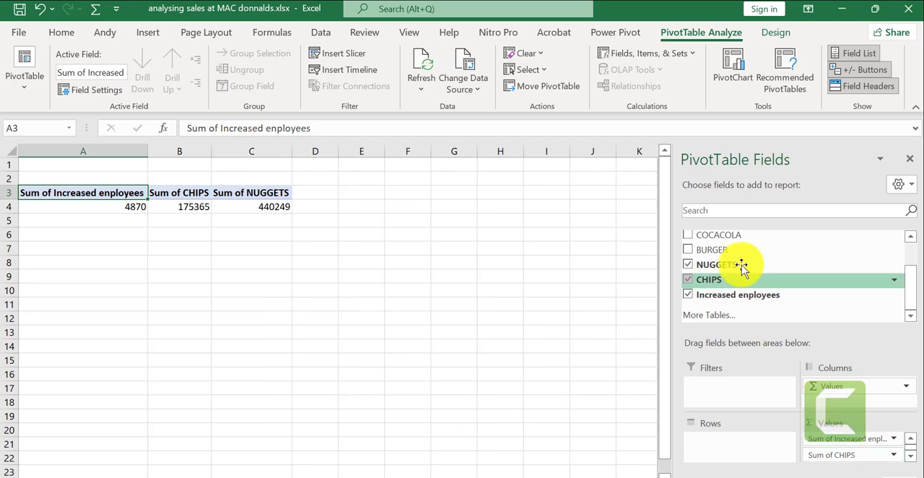
left_click_drag(726, 250, 836, 459)
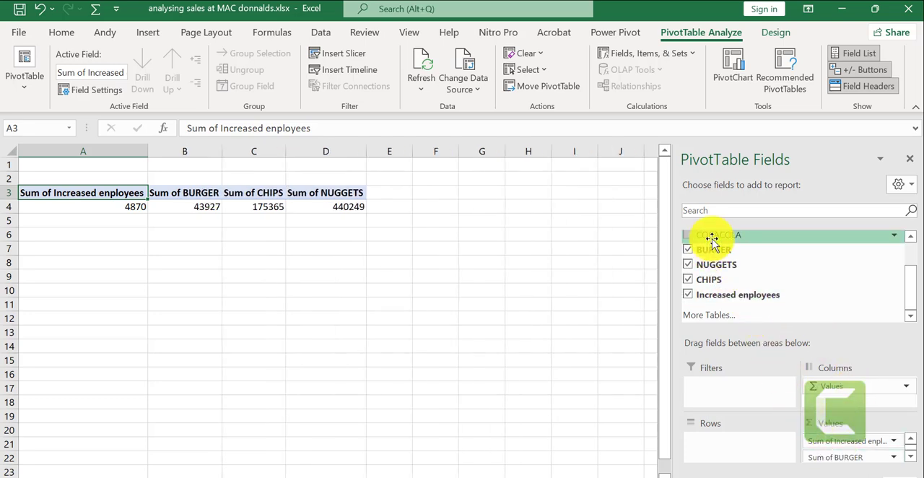
left_click_drag(712, 241, 858, 462)
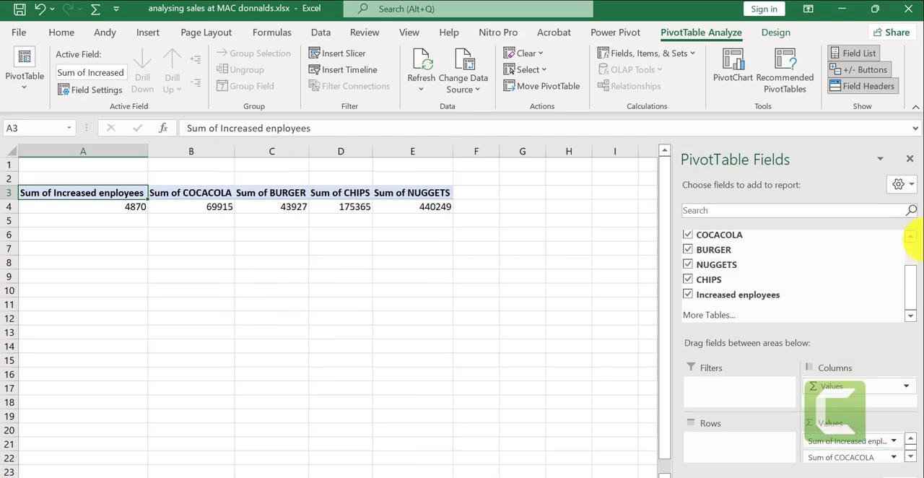
- Add Date to the PivotTable's rows and expand 2024, 2025 and 2026 to show their quarters
left_click_drag(912, 283, 908, 258)
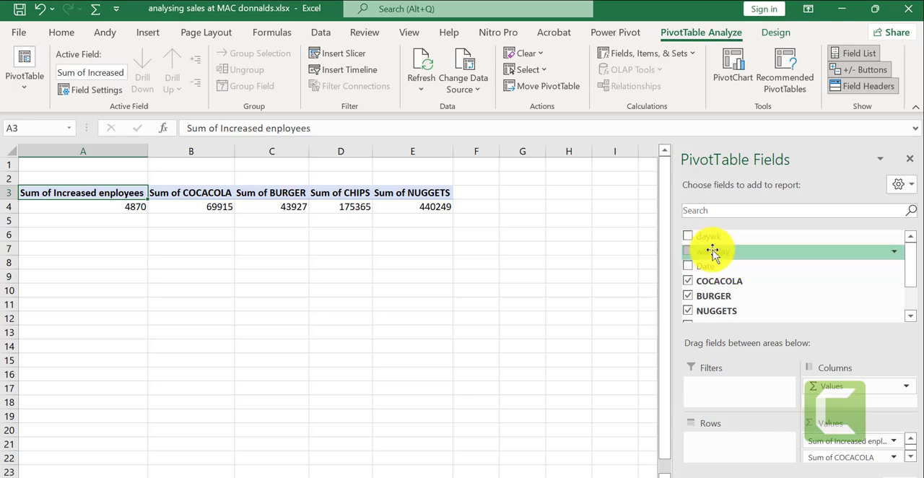
left_click_drag(726, 267, 714, 449)
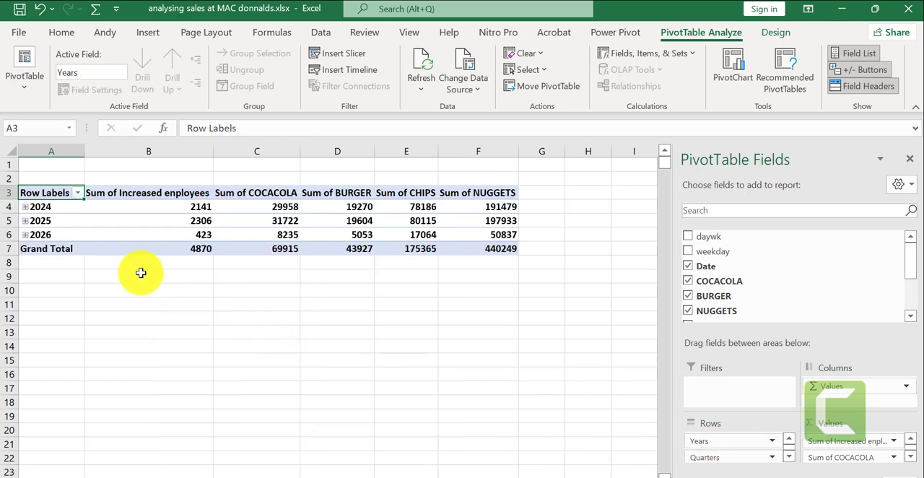
left_click(25, 207)
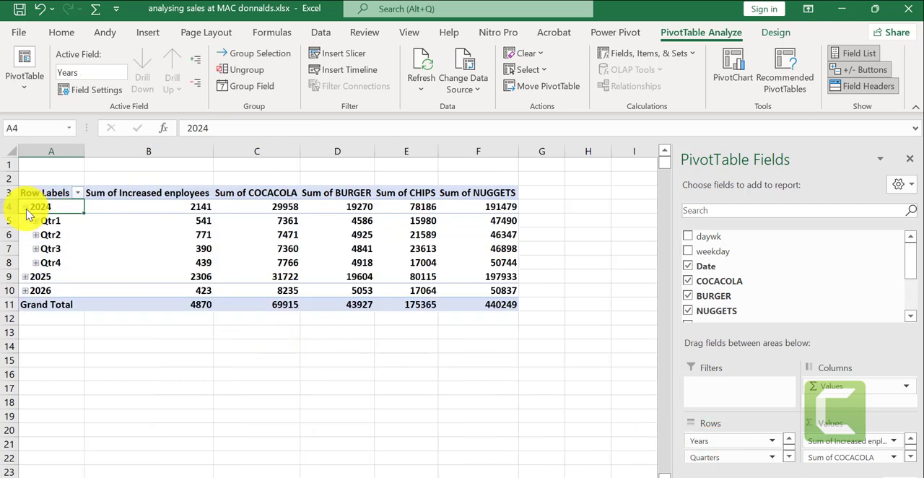
left_click(27, 280)
left_click(25, 277)
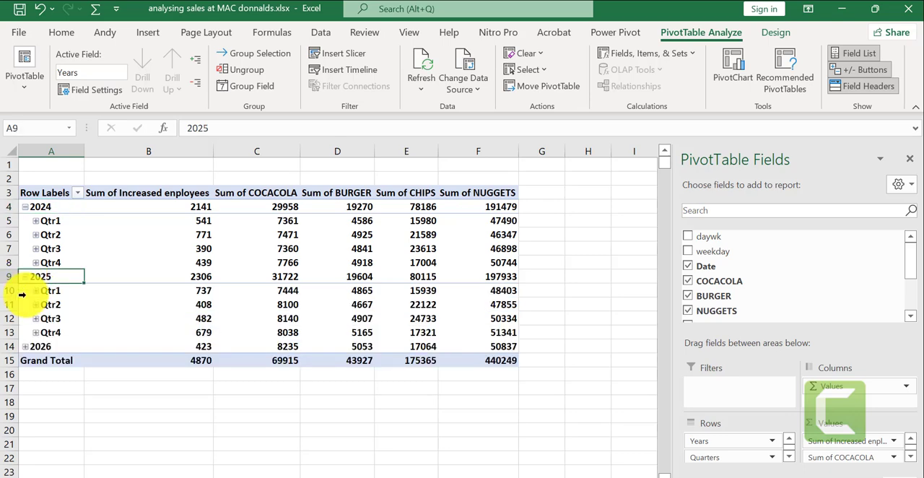
left_click(27, 348)
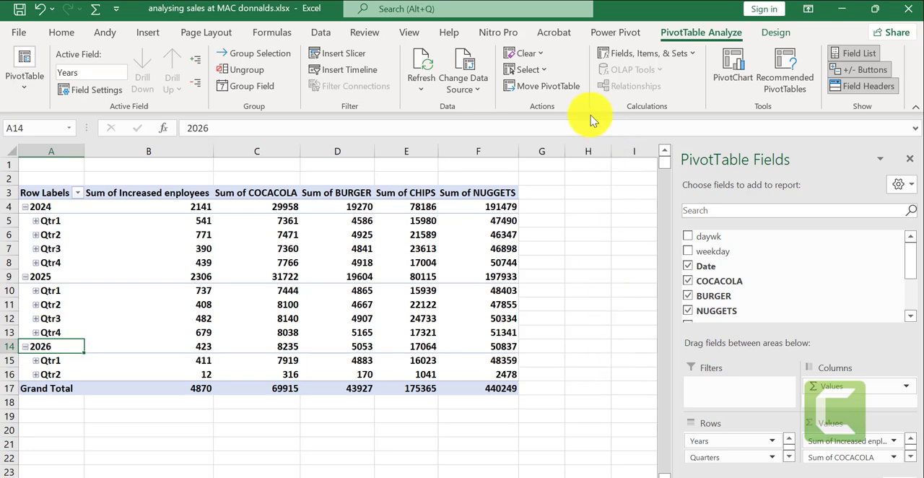
- Insert a Stacked Line with Markers PivotChart based on the PivotTable
left_click(568, 88)
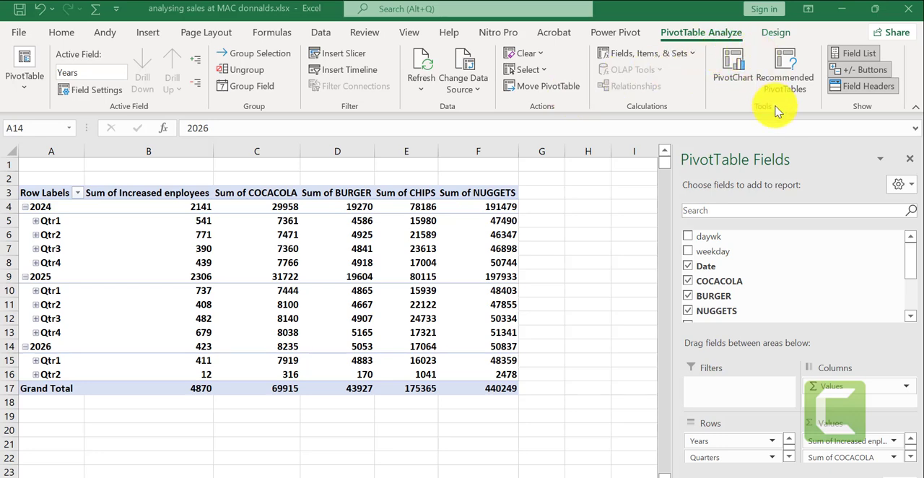
left_click(734, 63)
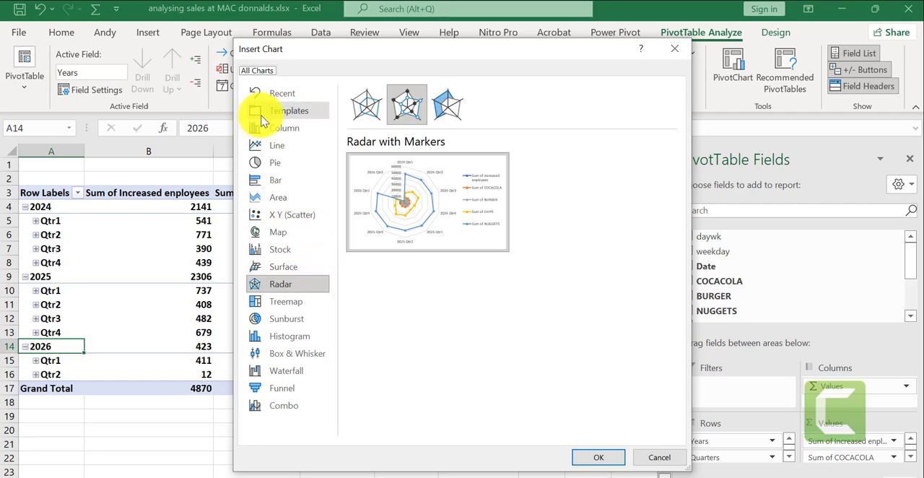
left_click(278, 147)
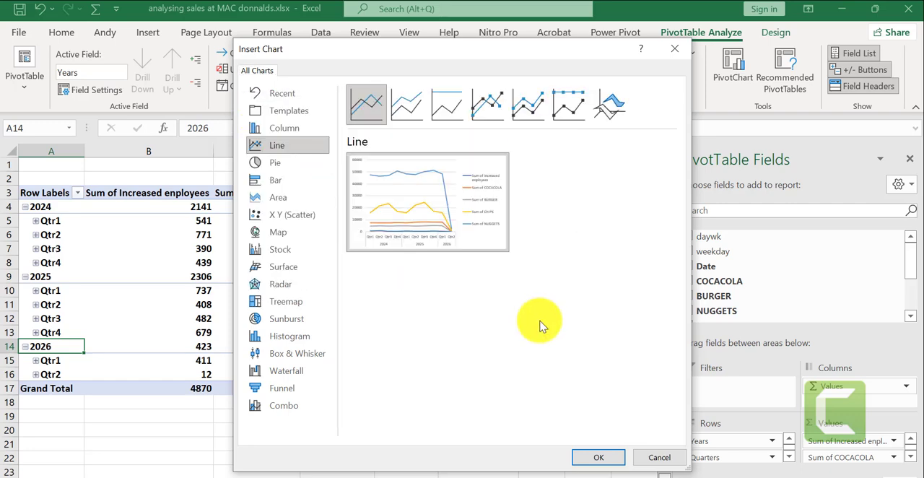
left_click(612, 460)
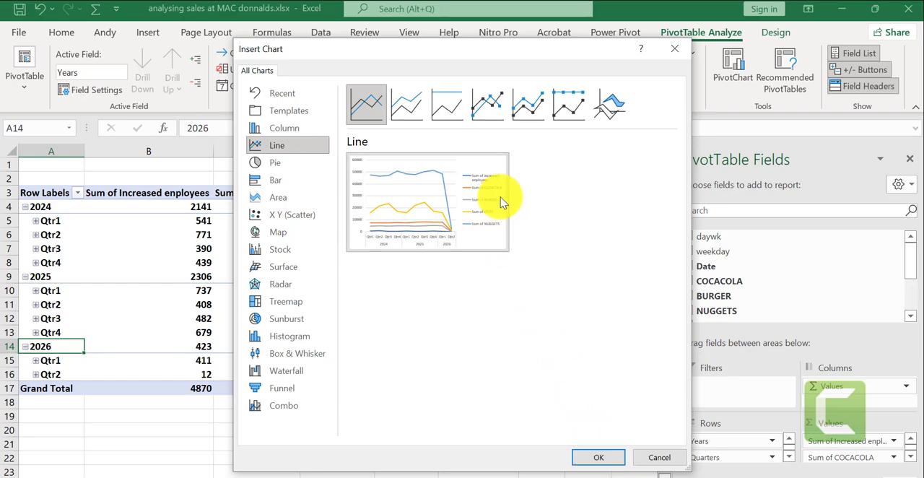
left_click(497, 119)
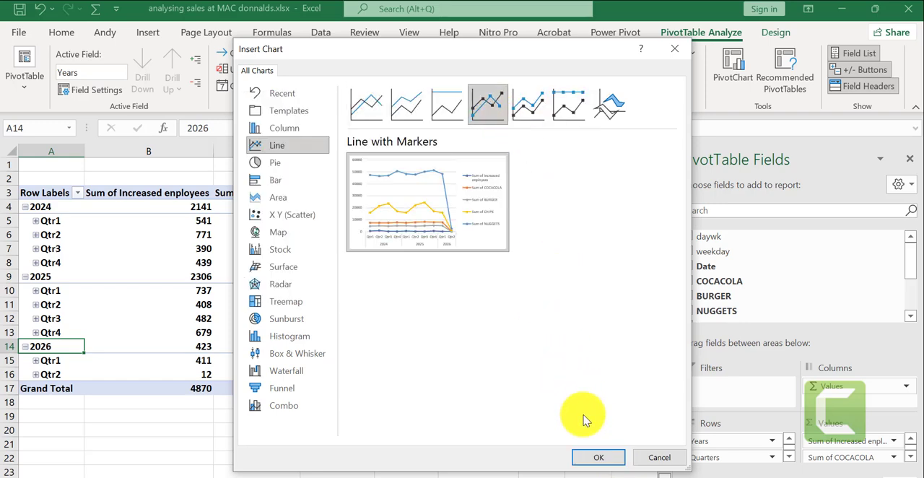
left_click(601, 460)
left_click(543, 107)
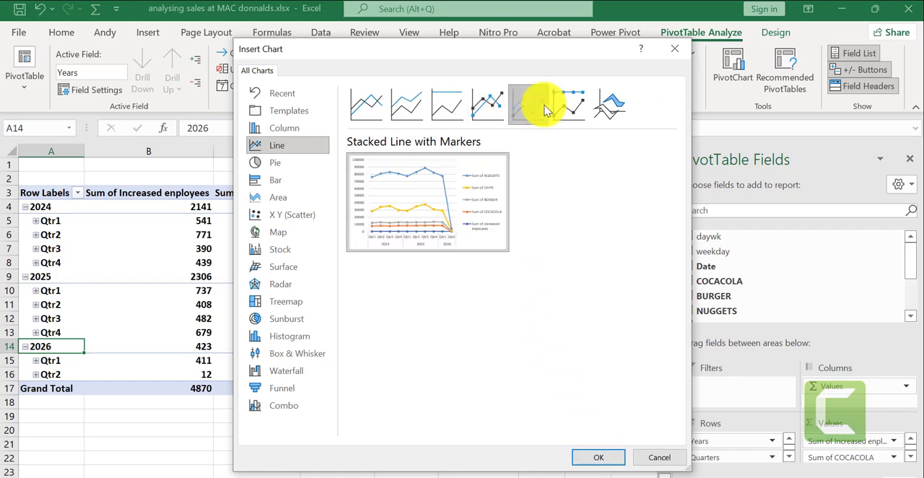
left_click(599, 458)
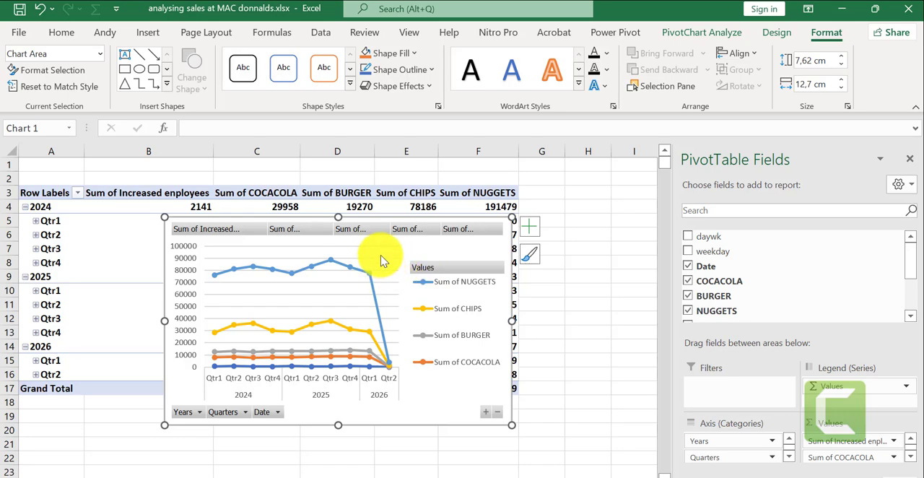
- Move the PivotChart below the PivotTable's Grand Total row, starting at about row 19
left_click_drag(444, 250, 368, 442)
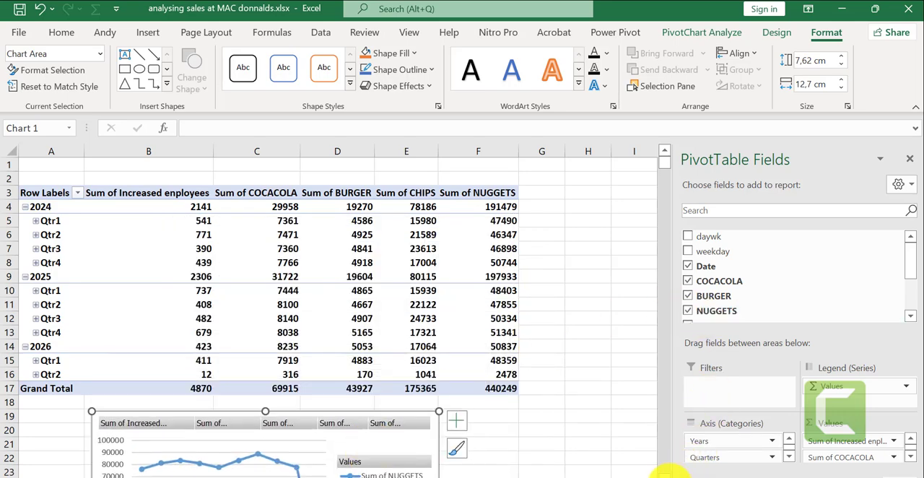
left_click(661, 406)
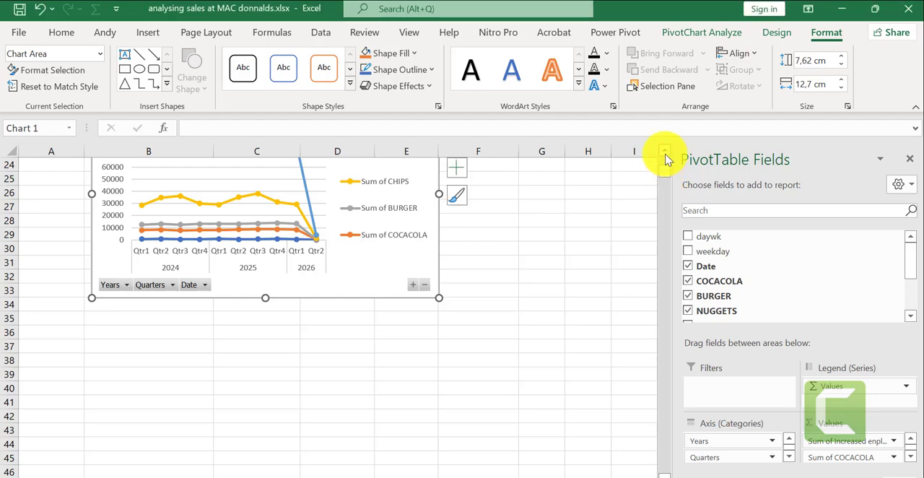
left_click_drag(666, 168, 657, 161)
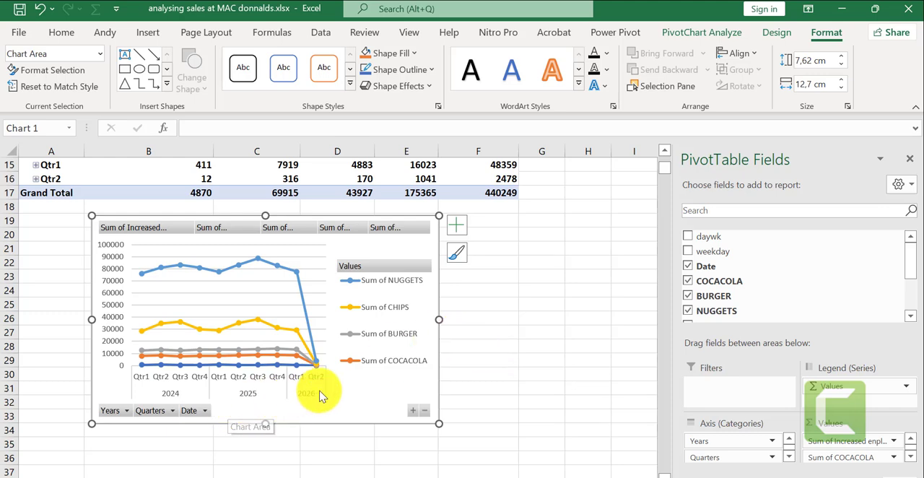
- Examine the PivotChart's value field buttons and the filter choices for Date, Years and Quarters
left_click(162, 229)
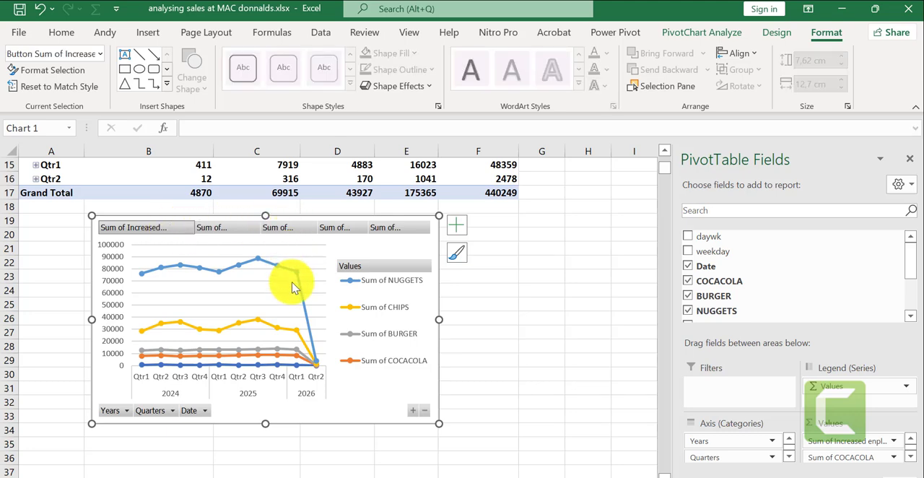
left_click(205, 228)
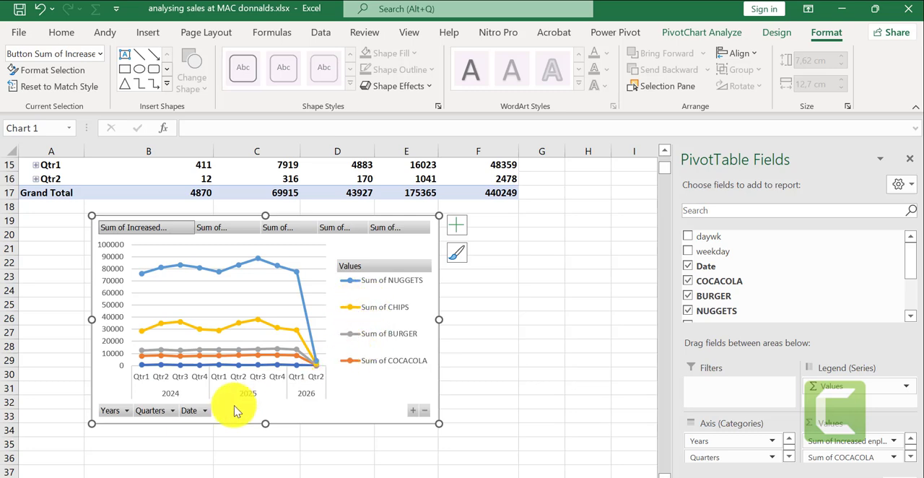
left_click(205, 411)
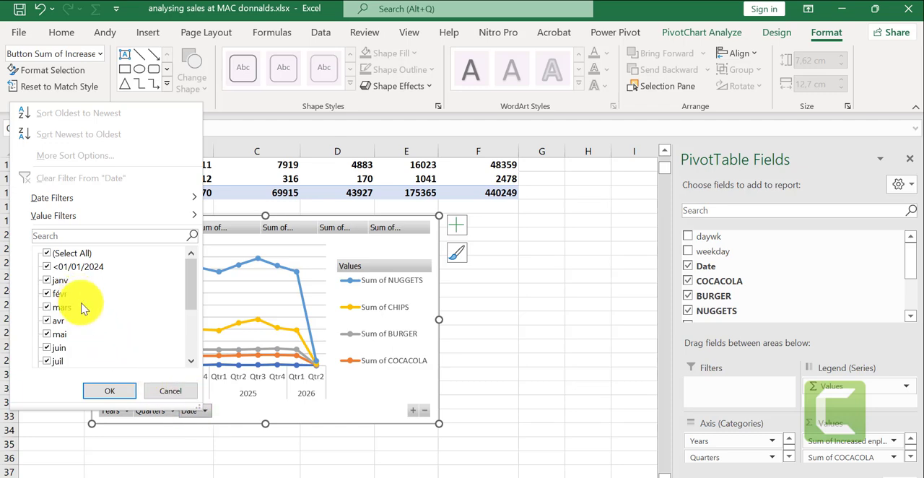
left_click(115, 390)
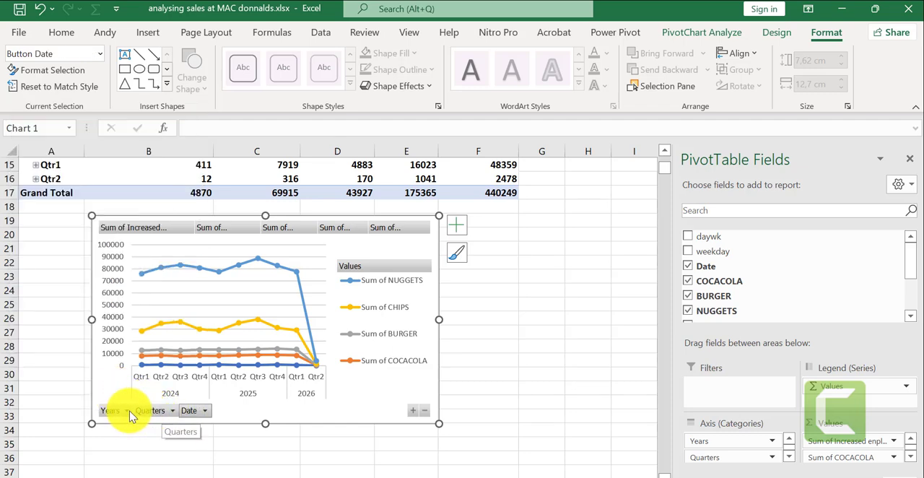
left_click(128, 411)
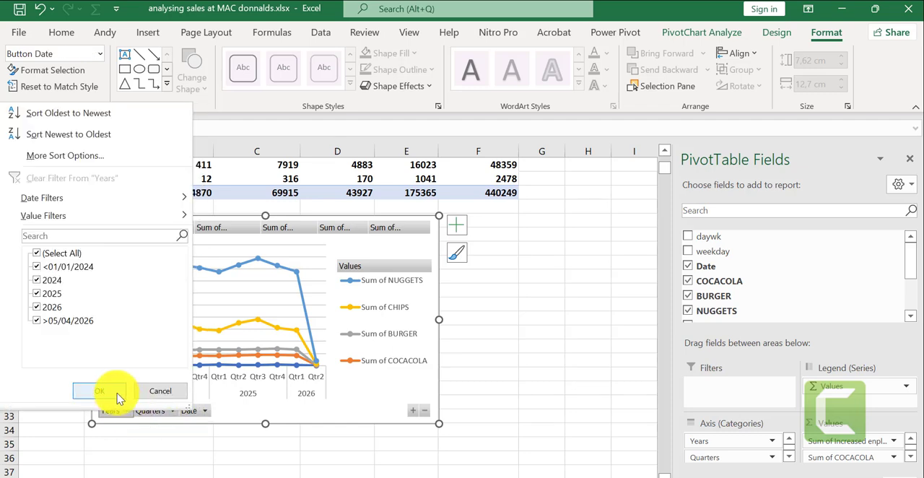
left_click(115, 390)
left_click(174, 414)
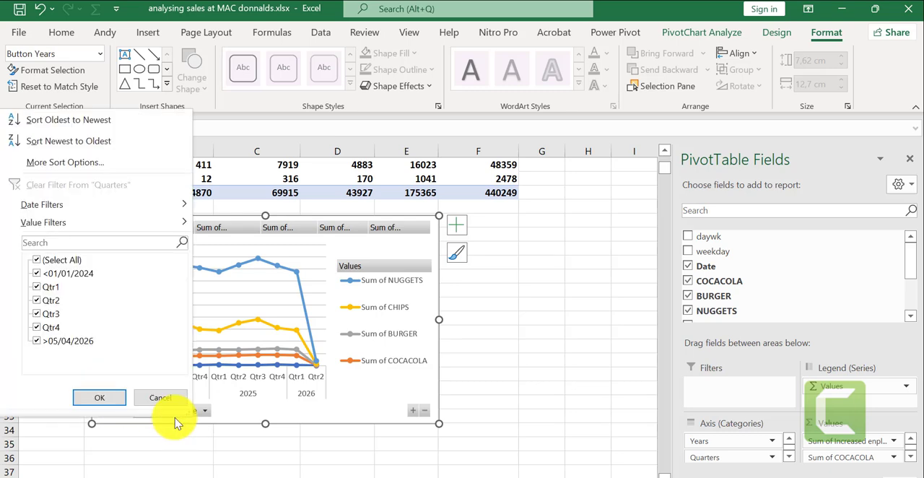
left_click(94, 398)
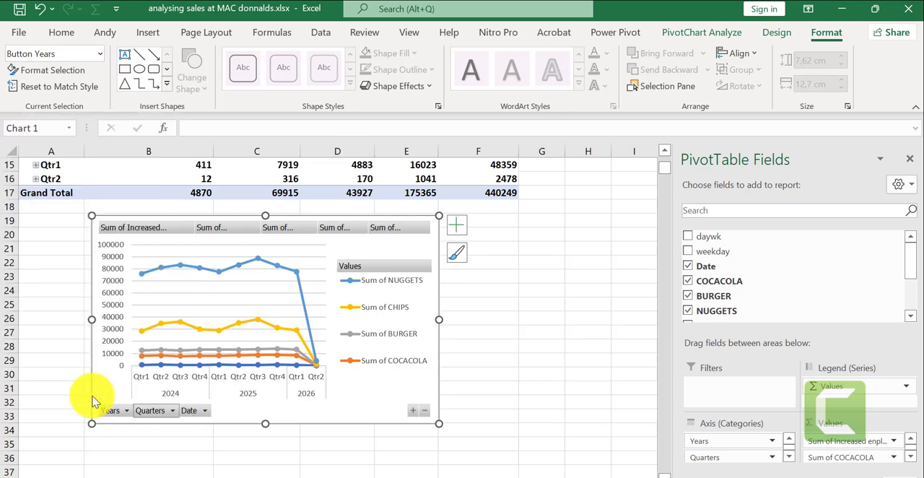
- Filter the PivotChart's Date field to Next Month
left_click(206, 411)
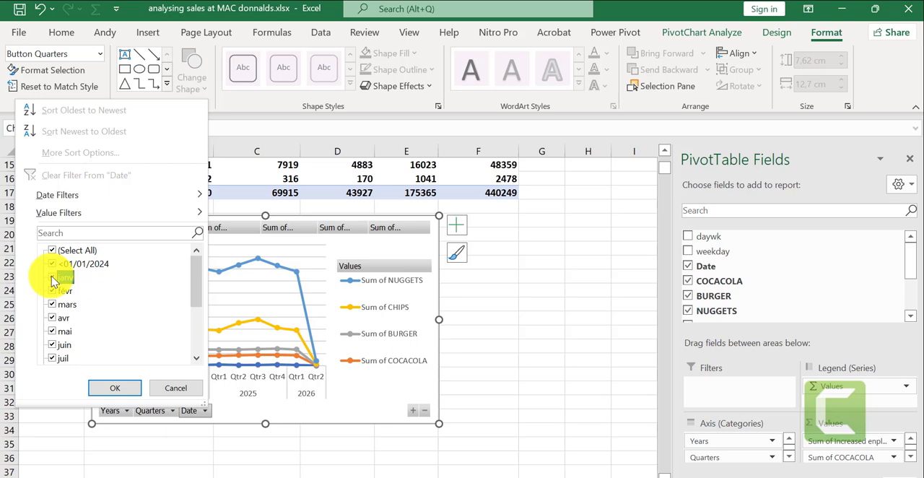
mouse_move(197, 196)
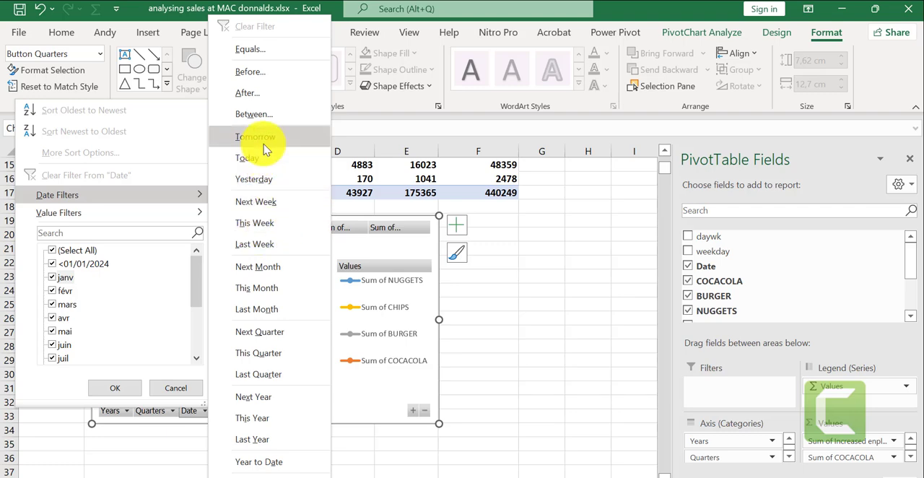
left_click(279, 271)
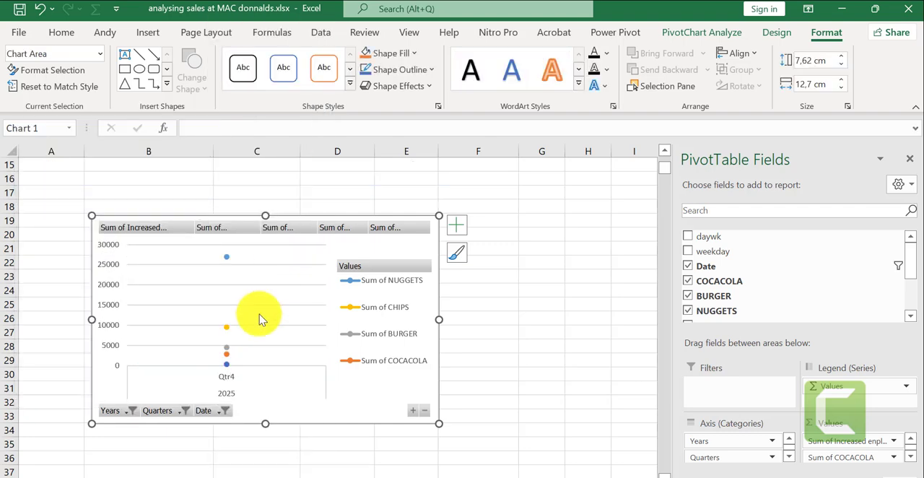